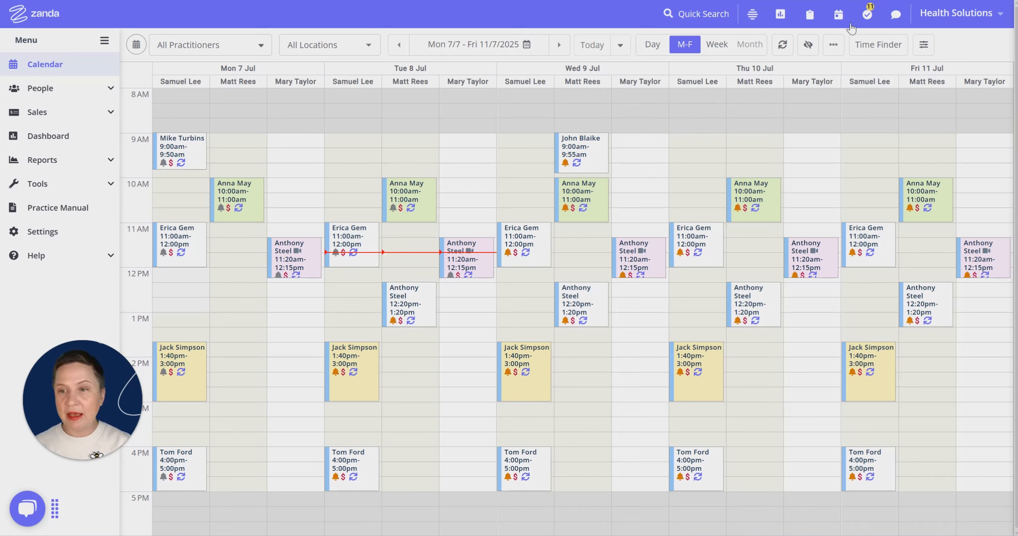
Step: Start a group appointment named "Group Therapy" on Friday 11/07/2025 from 9:00 AM to 10:00 AM for the third practitioner
{"action": "left_click", "coordinate": [994, 144]}
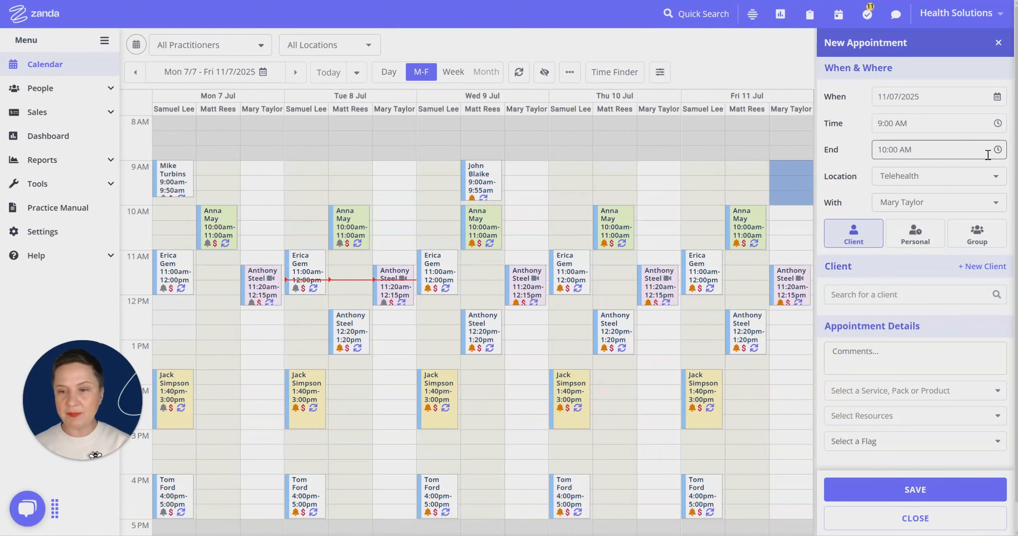
{"action": "left_click", "coordinate": [978, 241]}
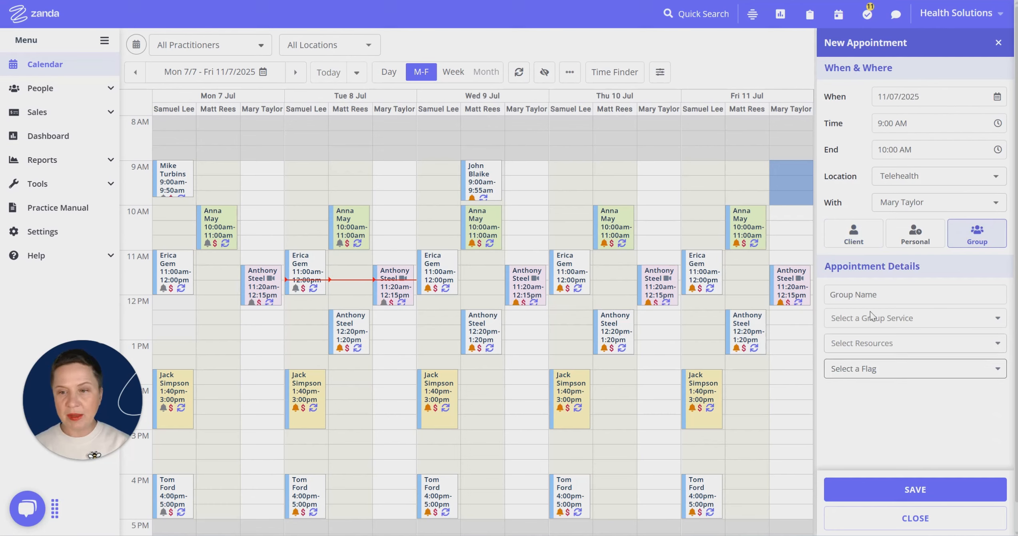
{"action": "left_click", "coordinate": [883, 296]}
{"action": "type", "text": "Group Therapy"}
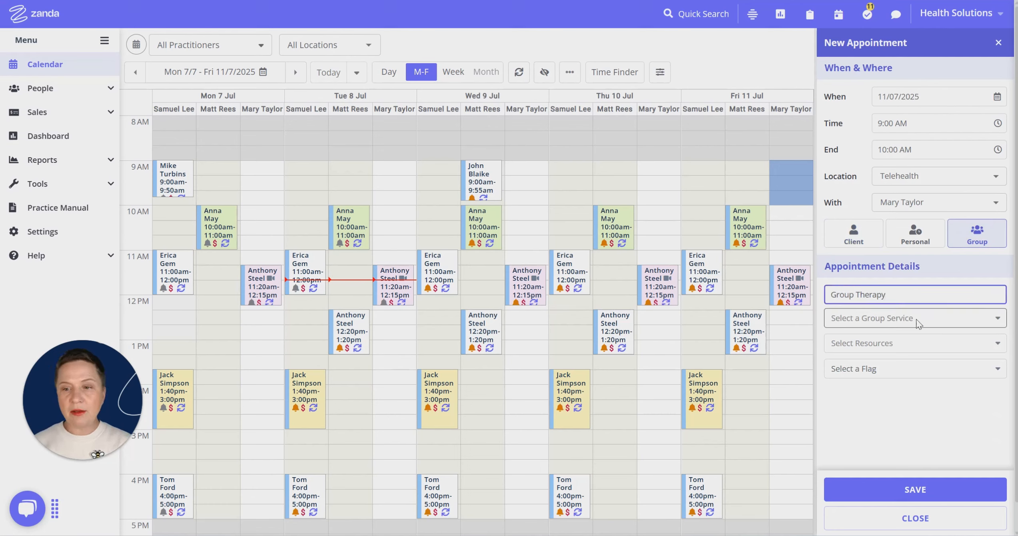
Step: Assign the Group Therapy - GT1 service to the new group appointment and save it
{"action": "left_click", "coordinate": [917, 322]}
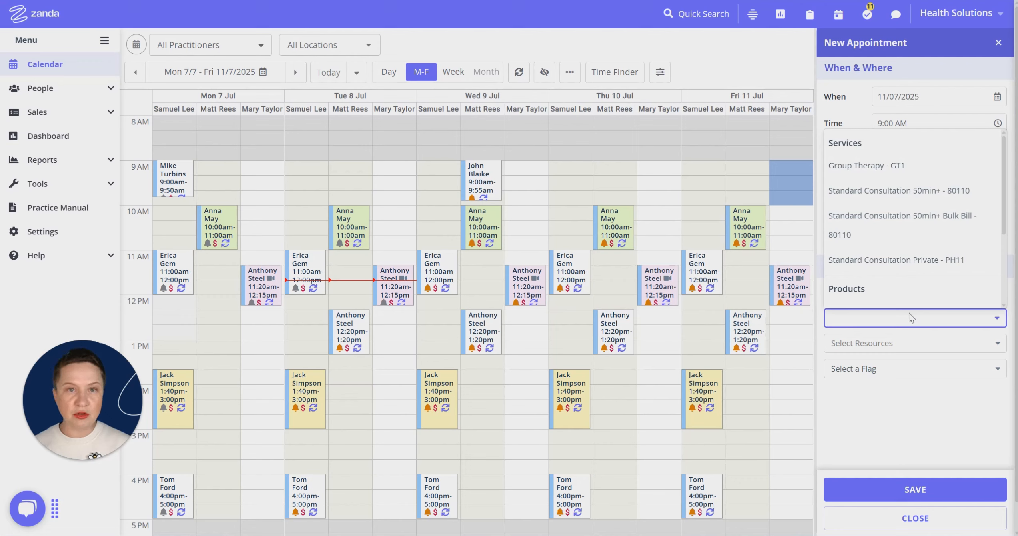
{"action": "scroll", "coordinate": [915, 295], "scroll_direction": "down", "scroll_amount": 1}
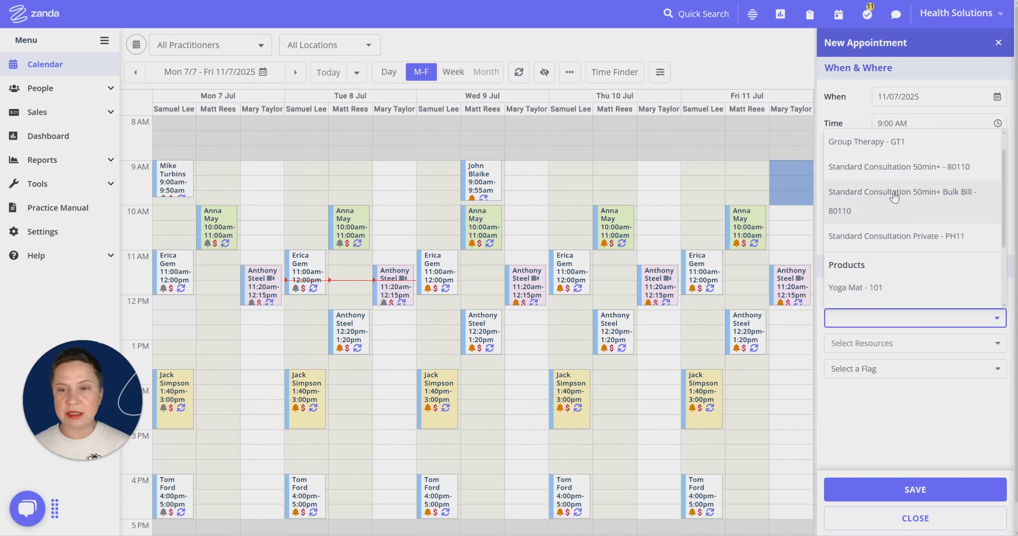
{"action": "scroll", "coordinate": [906, 216], "scroll_direction": "up", "scroll_amount": 1}
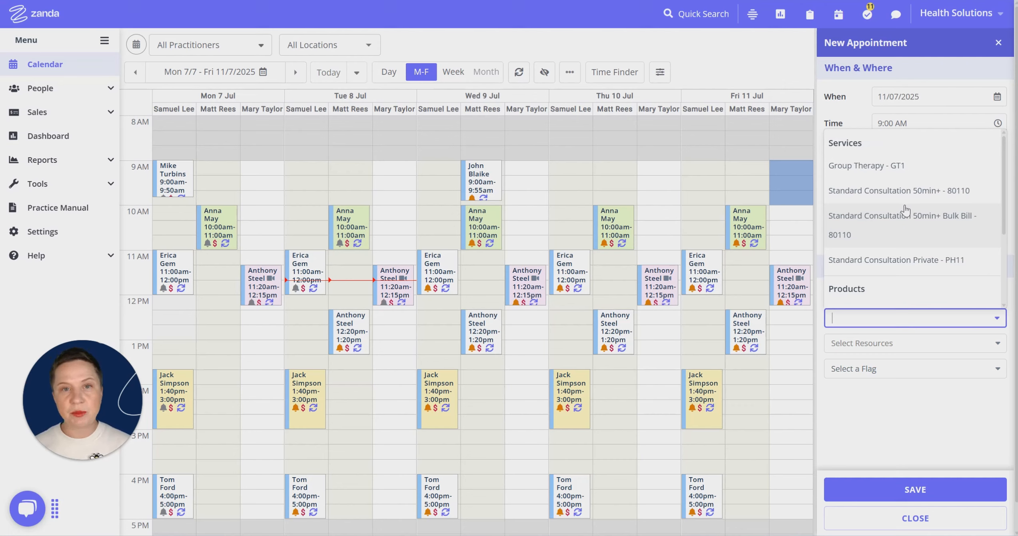
{"action": "left_click", "coordinate": [866, 168]}
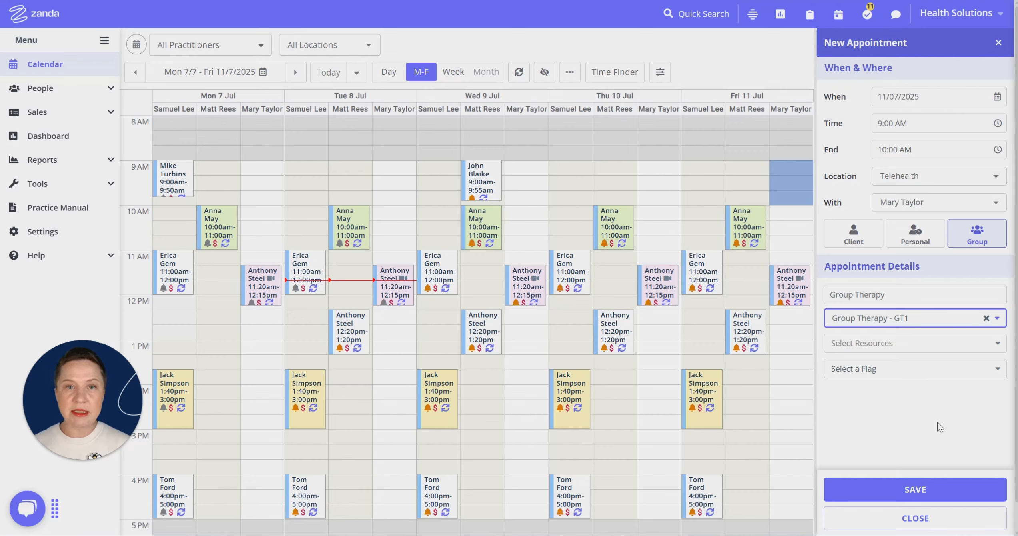
{"action": "left_click", "coordinate": [916, 496]}
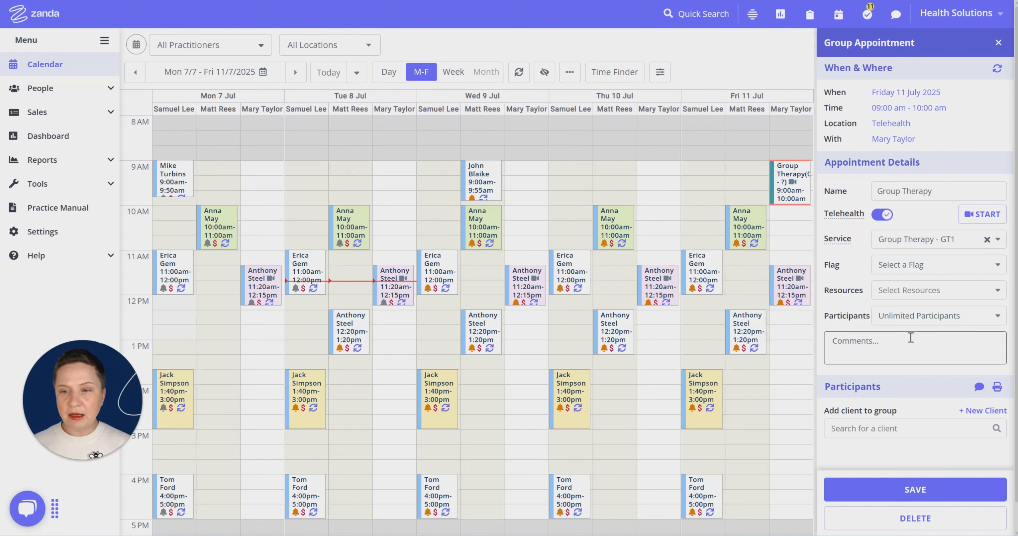
Step: Limit the group to 6 Participants, add a client as a participant and save the group appointment
{"action": "left_click", "coordinate": [915, 316]}
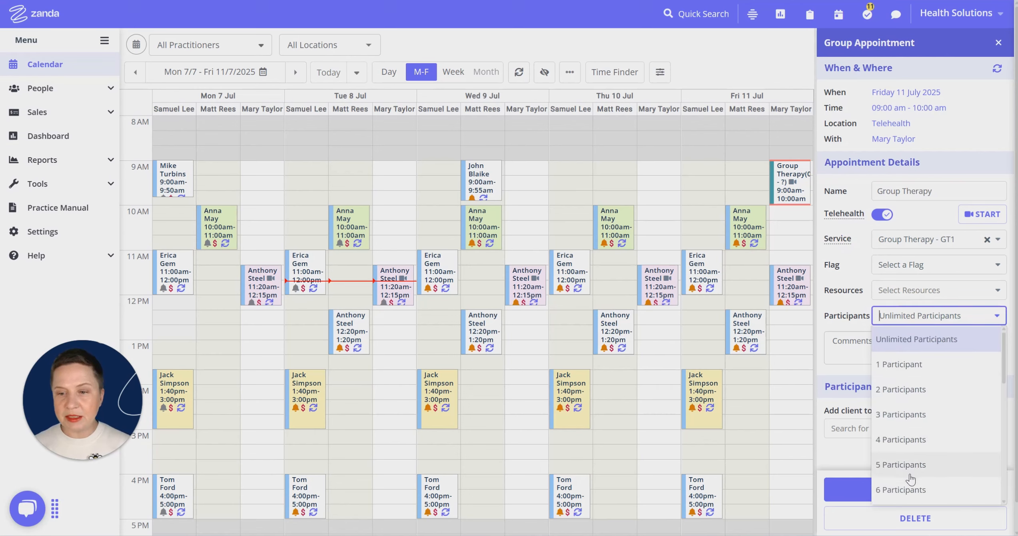
{"action": "left_click", "coordinate": [912, 488]}
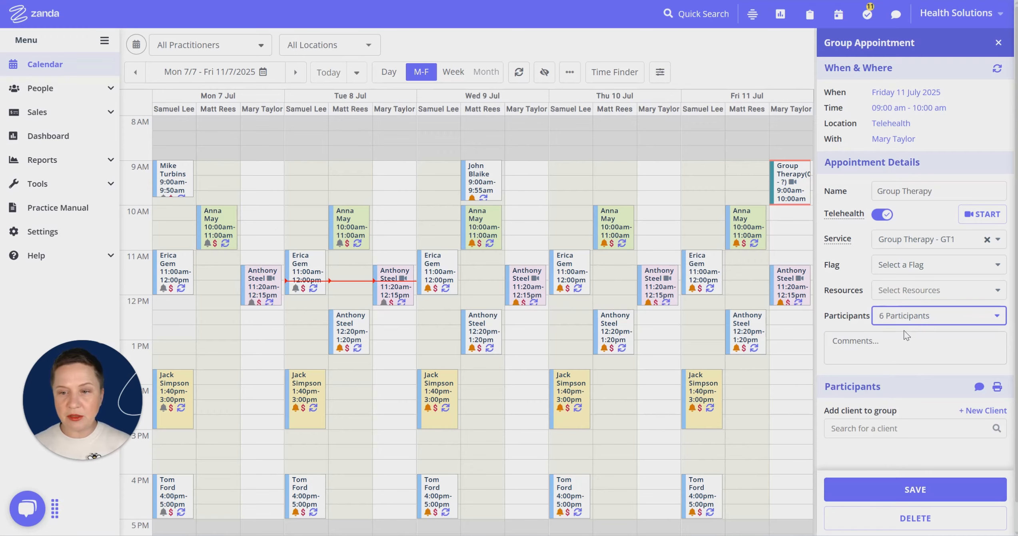
{"action": "scroll", "coordinate": [892, 438], "scroll_direction": "down", "scroll_amount": 1}
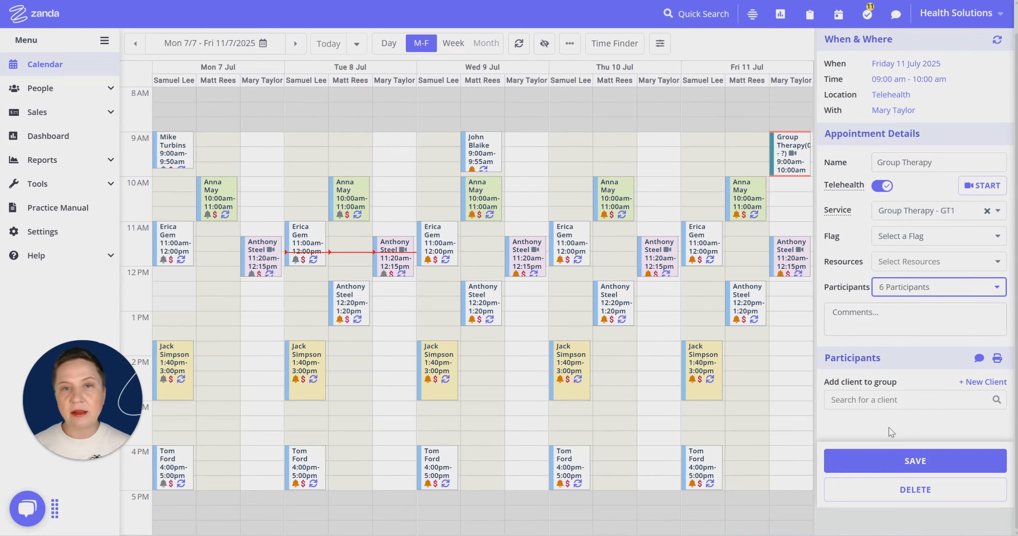
{"action": "left_click", "coordinate": [888, 405]}
{"action": "left_click", "coordinate": [866, 450]}
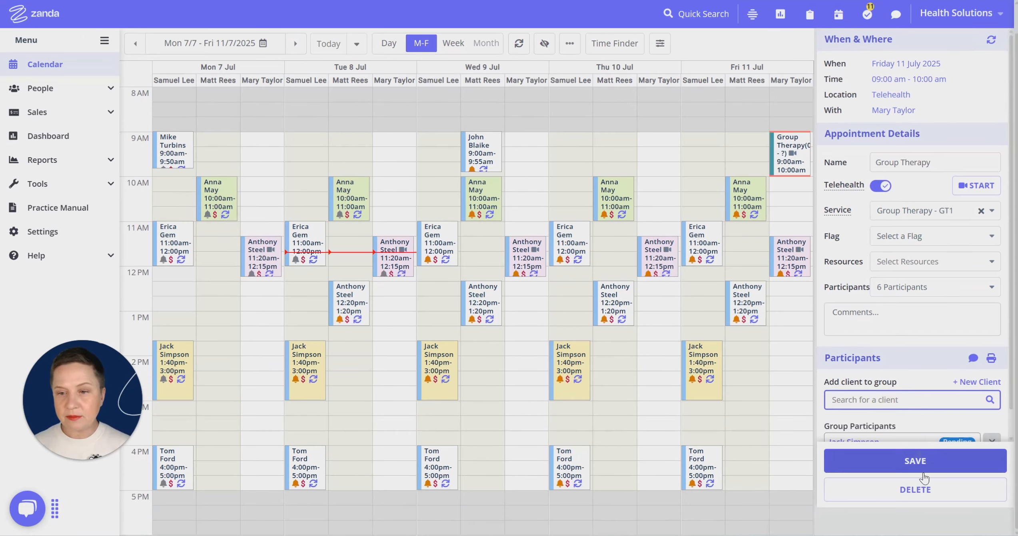
{"action": "left_click", "coordinate": [924, 466]}
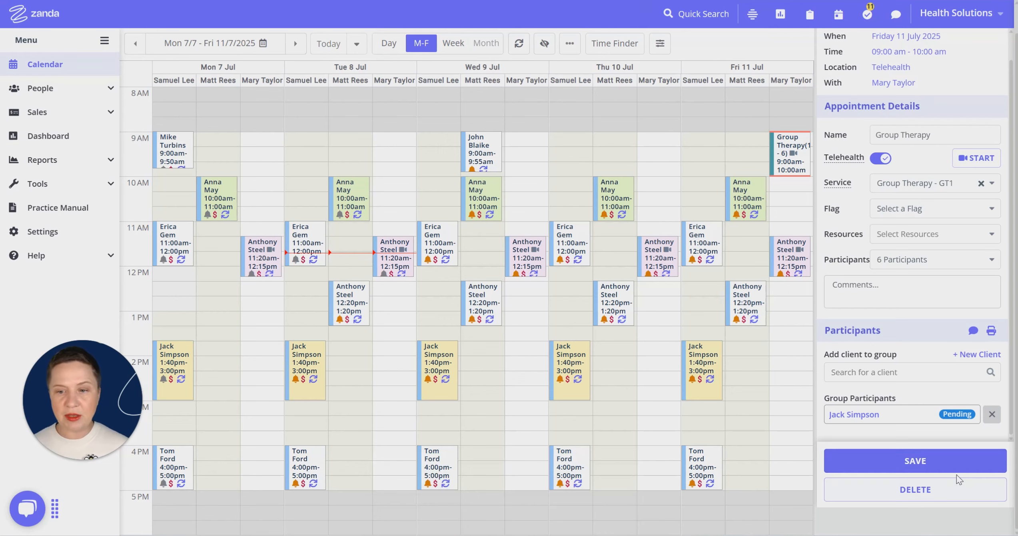
Step: Open the added participant's booking and review its appointment details and invoice
{"action": "left_click", "coordinate": [903, 414]}
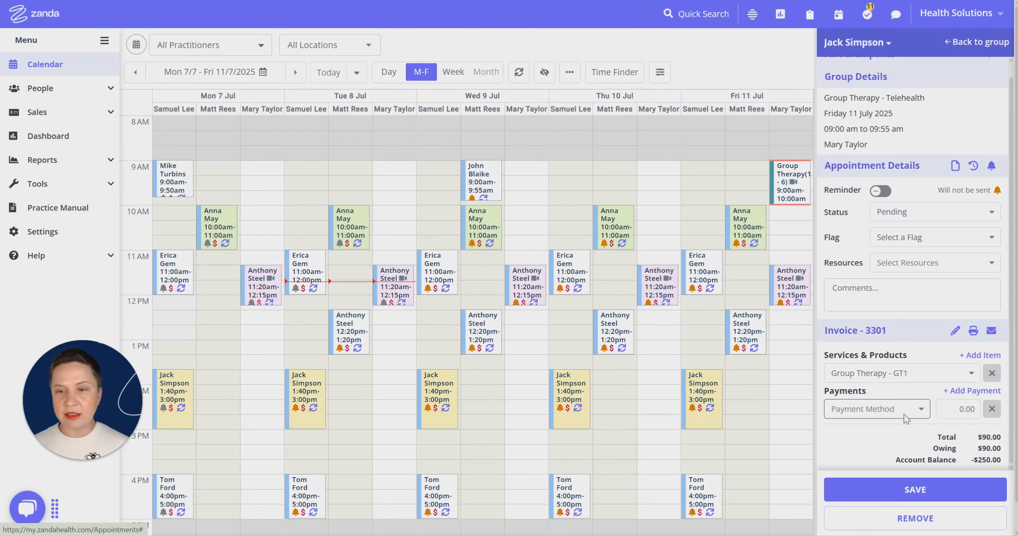
{"action": "scroll", "coordinate": [910, 340], "scroll_direction": "down", "scroll_amount": 1}
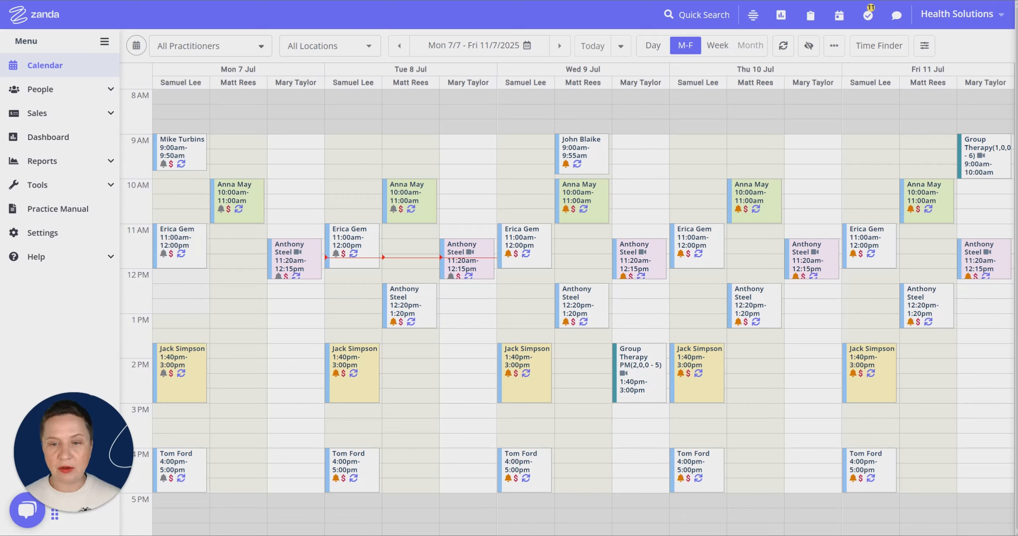
Step: Assign the Group Therapy - GT1 service to the existing Group Therapy PM appointment on Wednesday 9 July and save it
{"action": "left_click", "coordinate": [641, 382]}
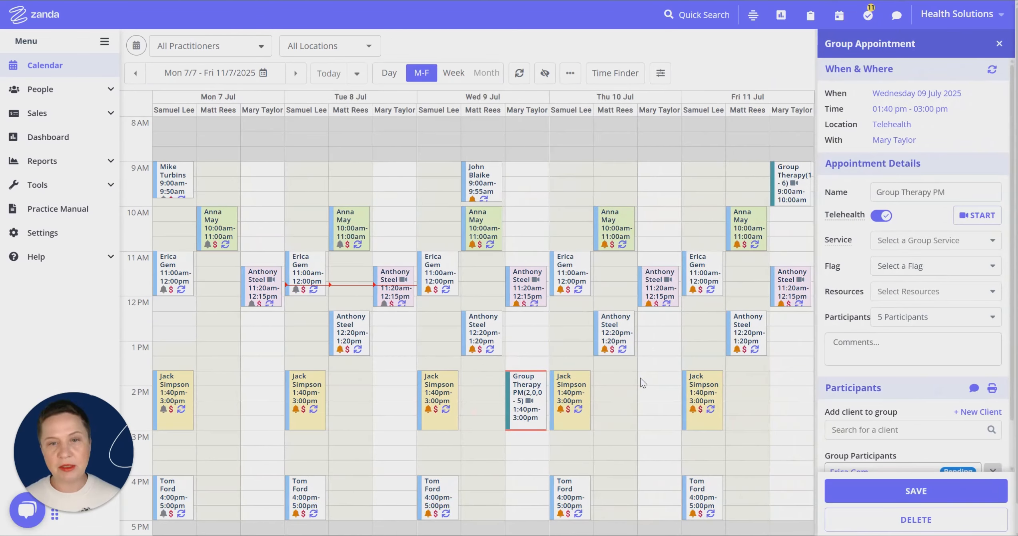
{"action": "scroll", "coordinate": [900, 384], "scroll_direction": "down", "scroll_amount": 3}
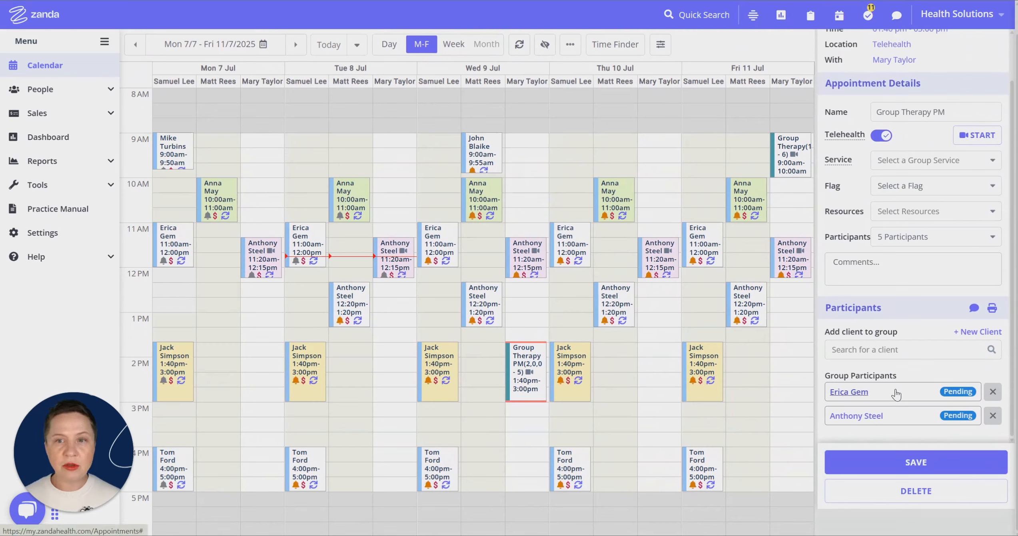
{"action": "scroll", "coordinate": [907, 355], "scroll_direction": "up", "scroll_amount": 2}
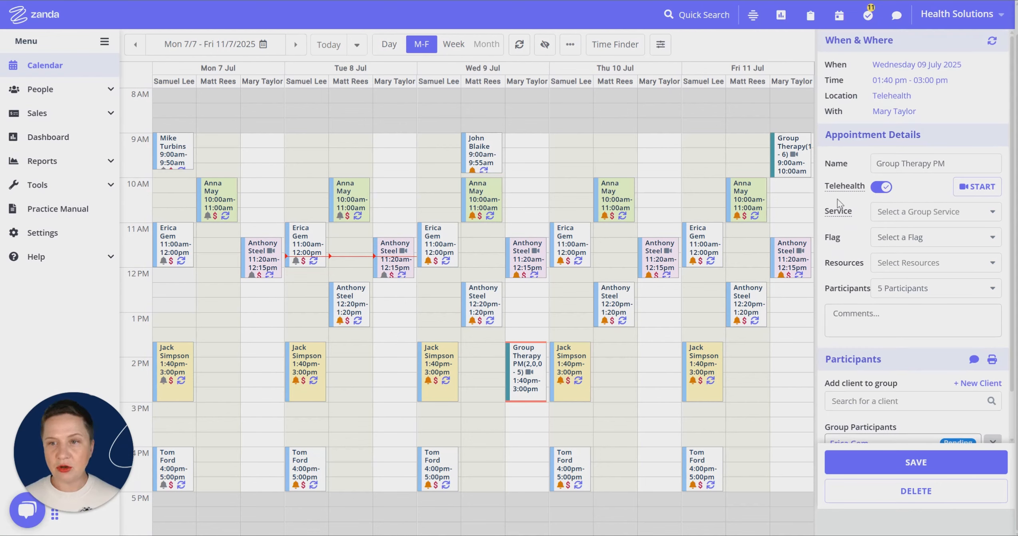
{"action": "left_click", "coordinate": [879, 215]}
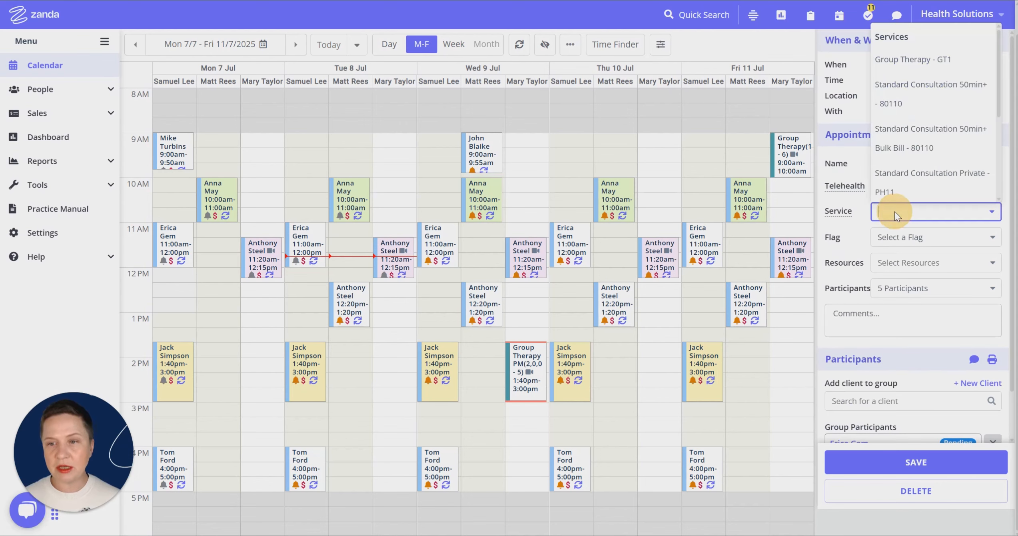
{"action": "scroll", "coordinate": [917, 147], "scroll_direction": "down", "scroll_amount": 5}
{"action": "scroll", "coordinate": [918, 150], "scroll_direction": "up", "scroll_amount": 5}
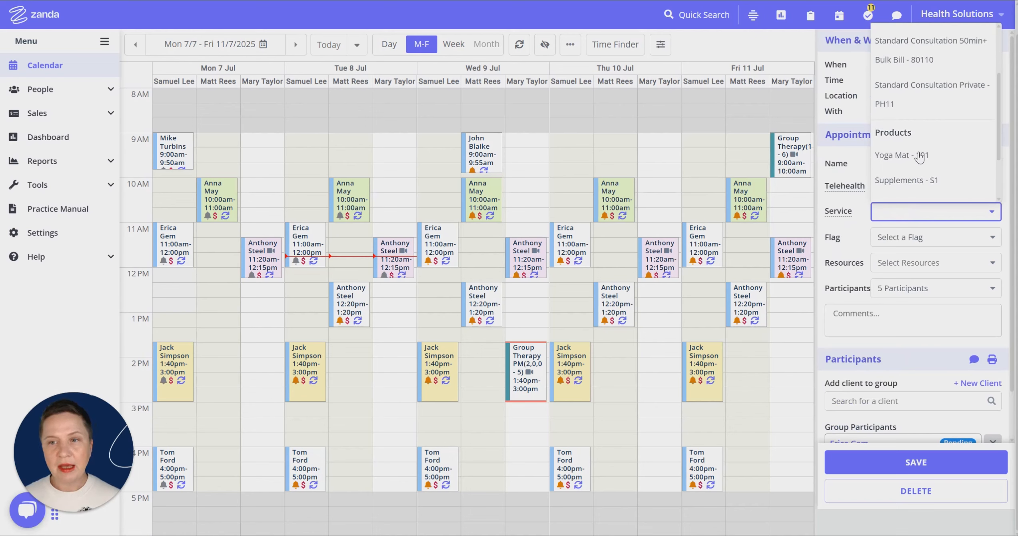
{"action": "scroll", "coordinate": [924, 80], "scroll_direction": "down", "scroll_amount": 5}
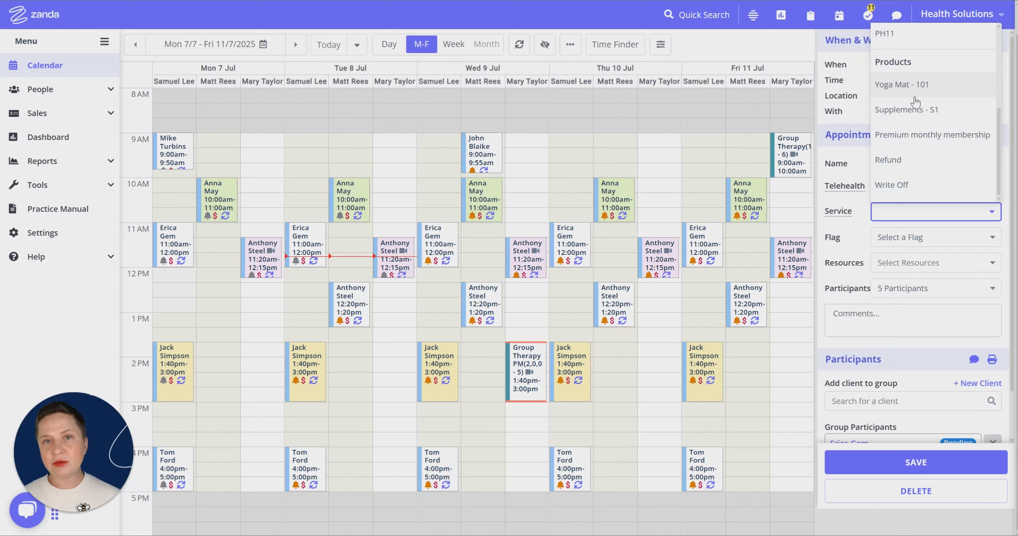
{"action": "scroll", "coordinate": [942, 110], "scroll_direction": "up", "scroll_amount": 4}
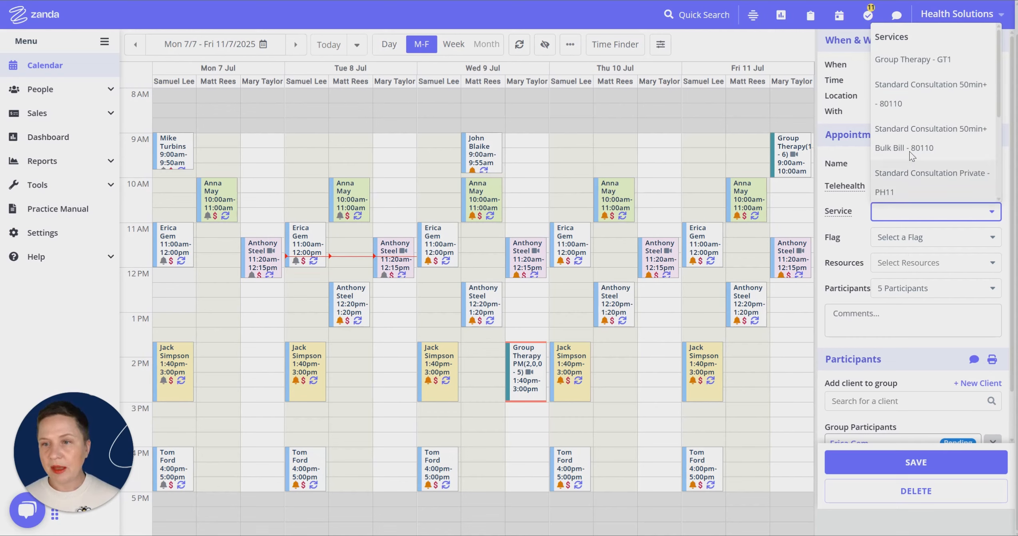
{"action": "left_click", "coordinate": [916, 59]}
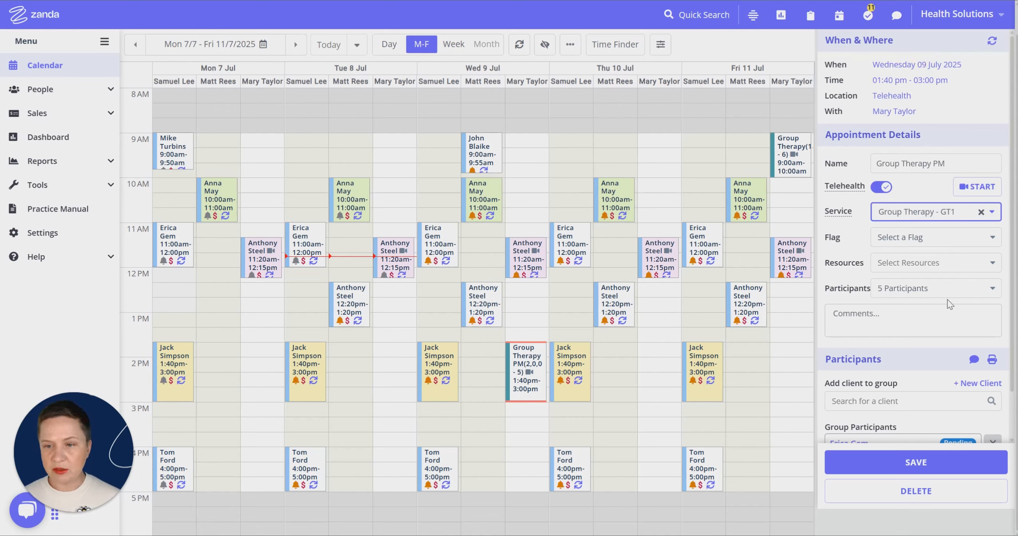
{"action": "left_click", "coordinate": [913, 459]}
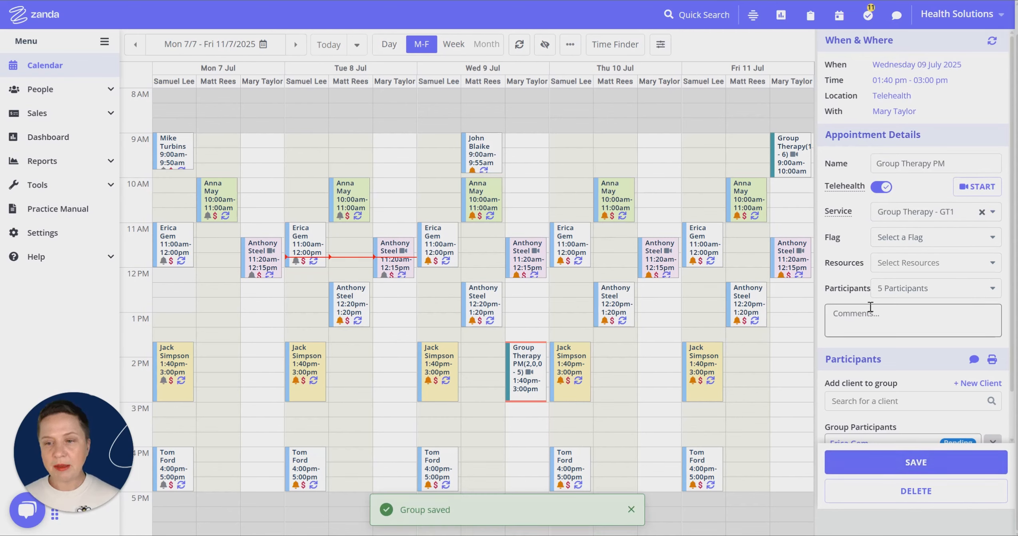
Step: Add another client to the Group Therapy PM appointment and check the service on that participant's invoice
{"action": "scroll", "coordinate": [870, 307], "scroll_direction": "down", "scroll_amount": 2}
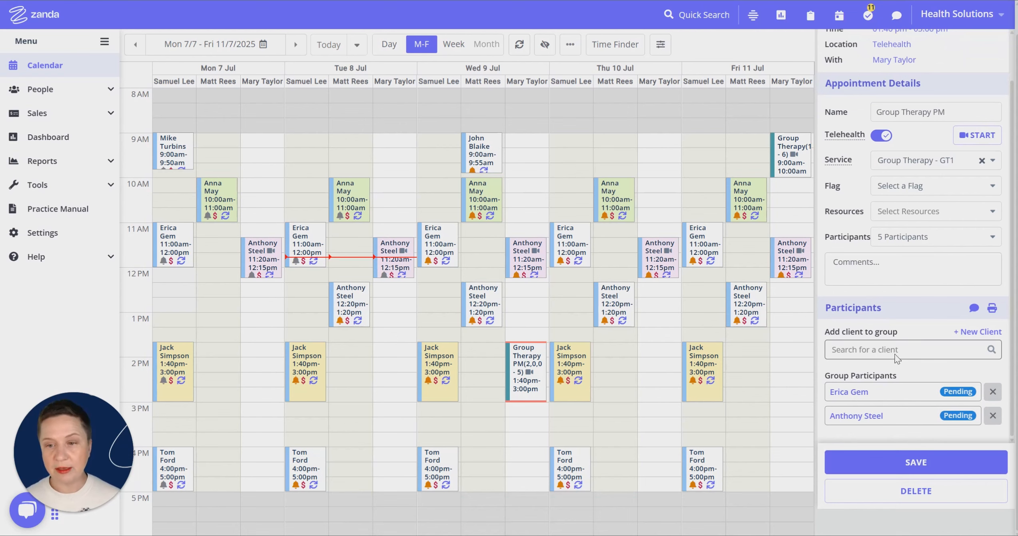
{"action": "left_click", "coordinate": [895, 353]}
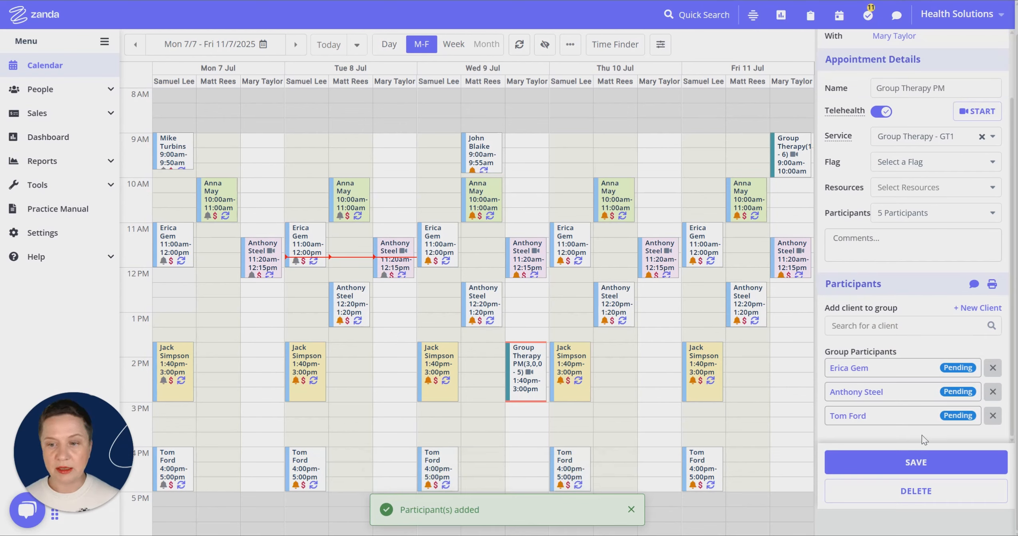
{"action": "left_click", "coordinate": [845, 416]}
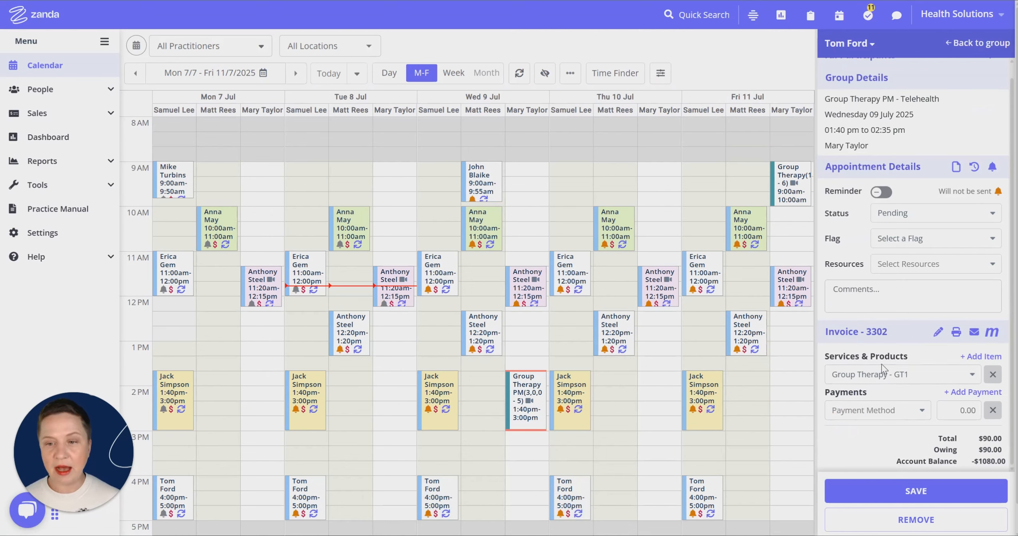
{"action": "scroll", "coordinate": [883, 370], "scroll_direction": "down", "scroll_amount": 1}
{"action": "scroll", "coordinate": [902, 360], "scroll_direction": "up", "scroll_amount": 3}
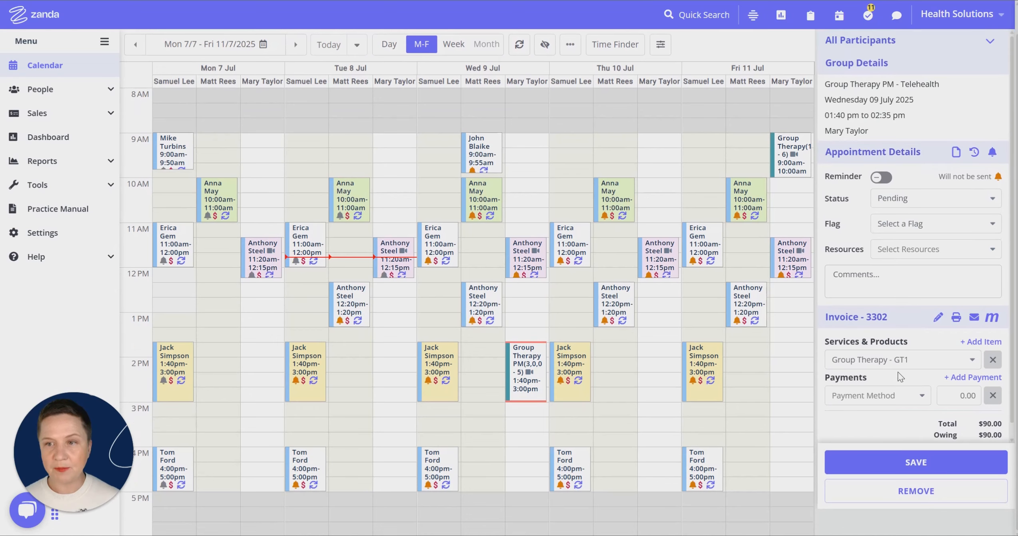
Step: Return to the group, add Group Therapy - GT1 to the invoice of the participant listed second, and save
{"action": "left_click", "coordinate": [970, 46]}
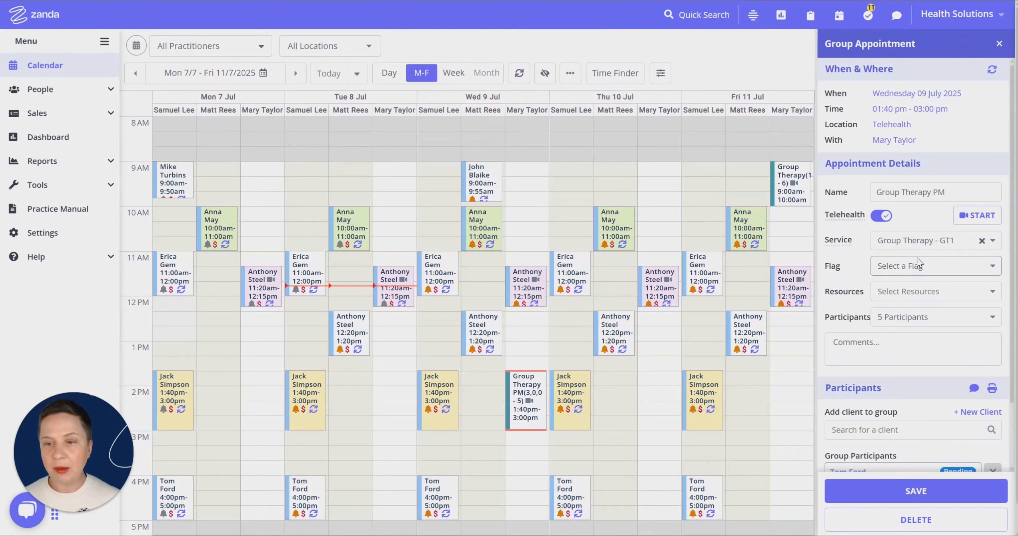
{"action": "scroll", "coordinate": [902, 354], "scroll_direction": "down", "scroll_amount": 4}
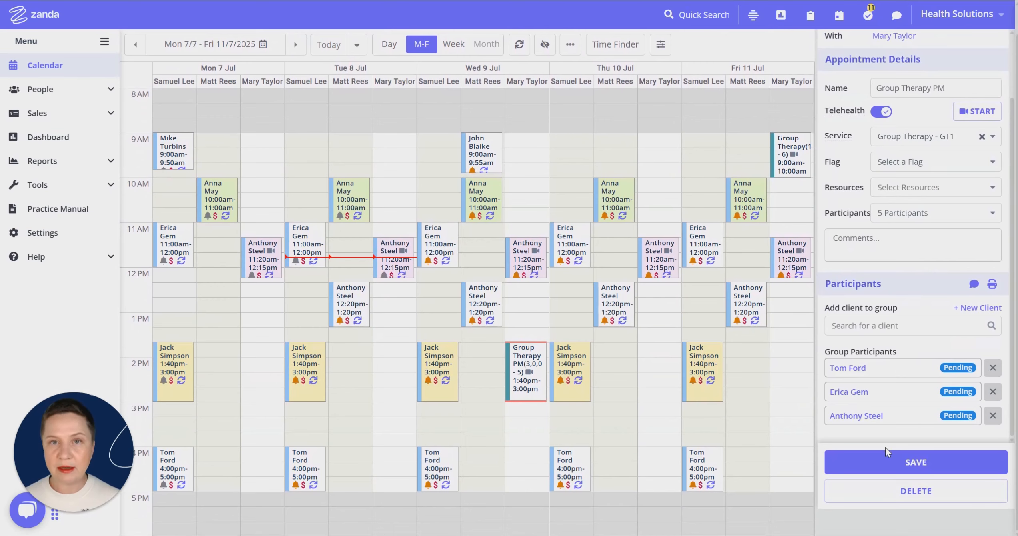
{"action": "left_click", "coordinate": [859, 394]}
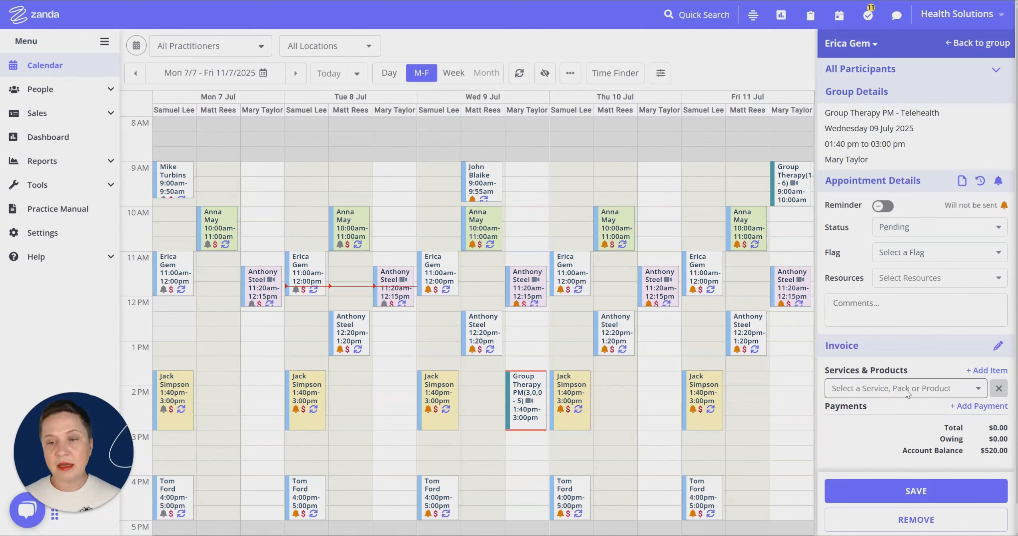
{"action": "left_click", "coordinate": [875, 397]}
{"action": "left_click", "coordinate": [869, 211]}
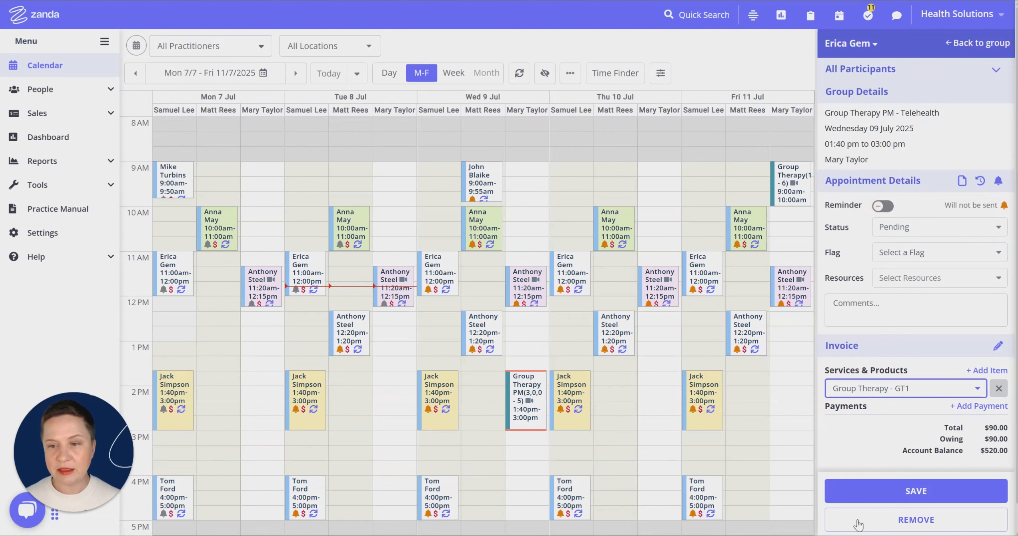
{"action": "left_click", "coordinate": [919, 487]}
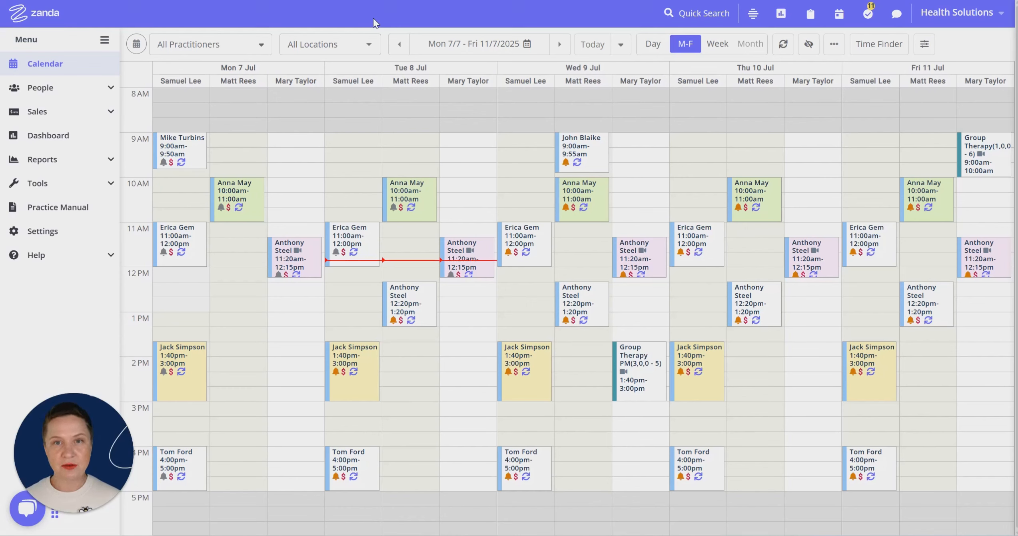
Step: In the client portal's access settings, enable Accept Online Bookings and Allow Group Bookings
{"action": "left_click", "coordinate": [101, 232]}
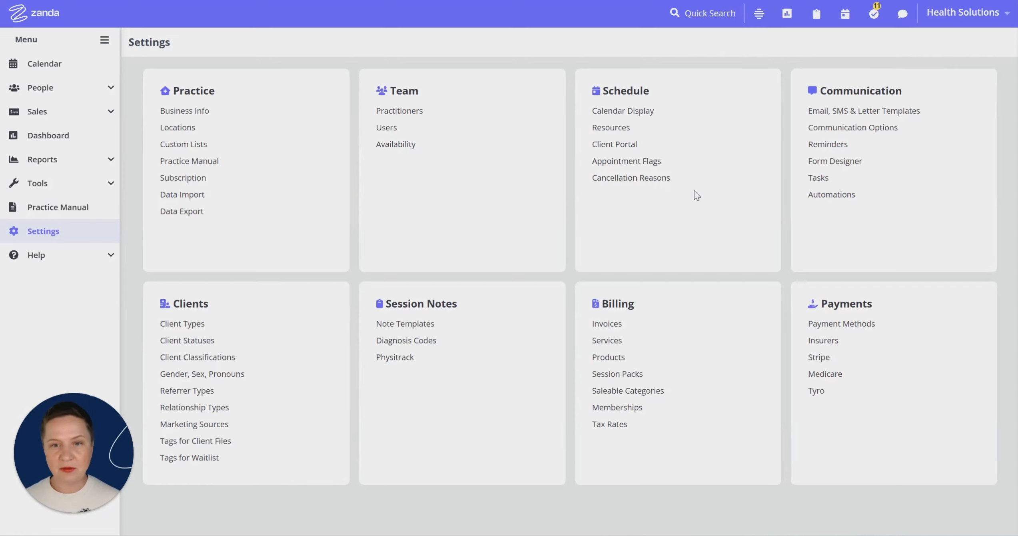
{"action": "left_click", "coordinate": [634, 154]}
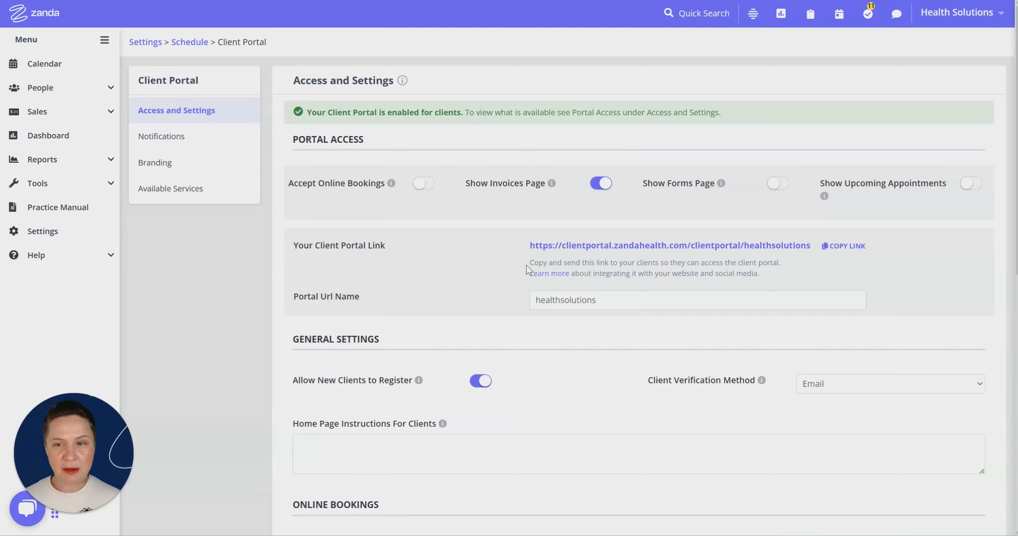
{"action": "left_click", "coordinate": [429, 187]}
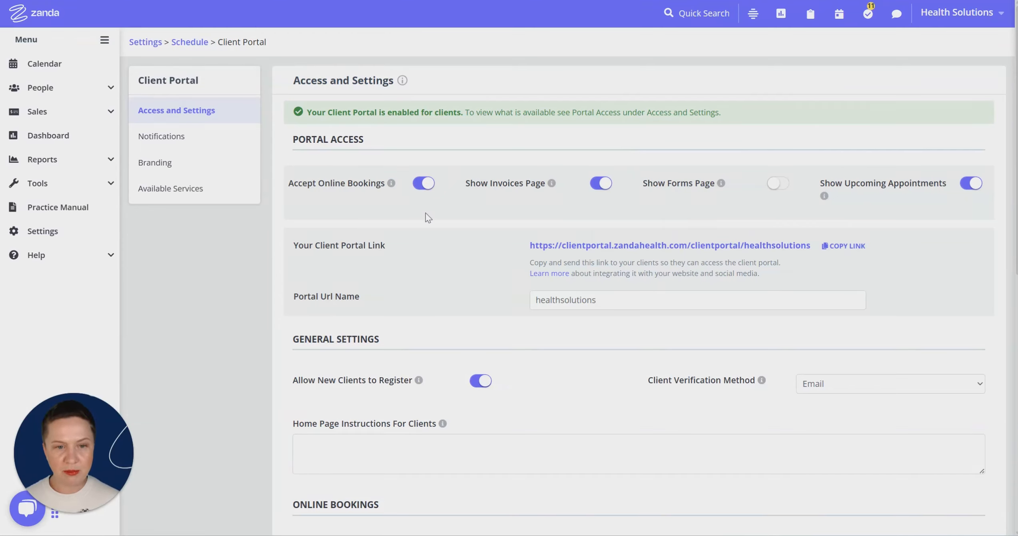
{"action": "scroll", "coordinate": [425, 214], "scroll_direction": "down", "scroll_amount": 8}
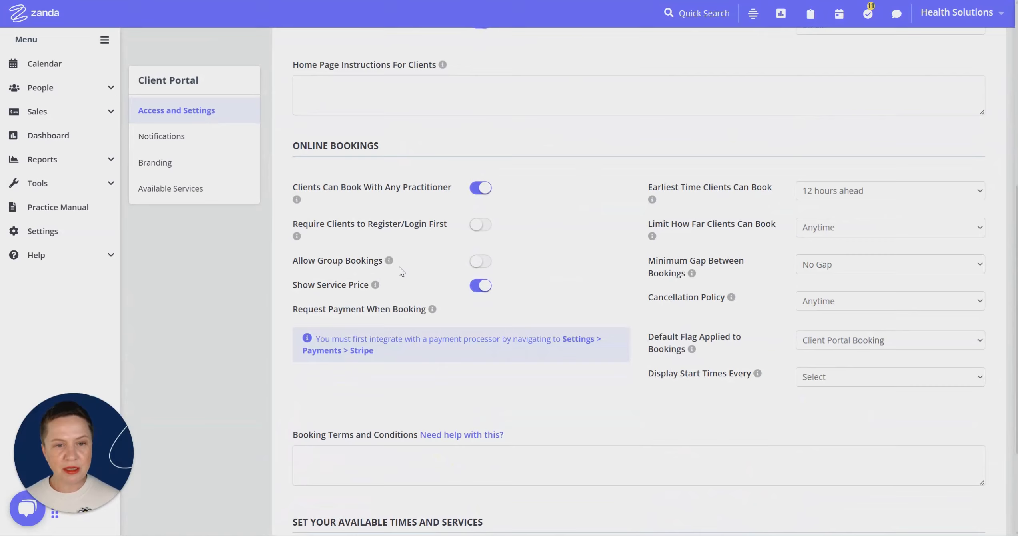
{"action": "left_click", "coordinate": [481, 262]}
Step: Set the payment request for group/class bookings to Required in the portal's online booking settings and save the changes
{"action": "scroll", "coordinate": [700, 280], "scroll_direction": "down", "scroll_amount": 4}
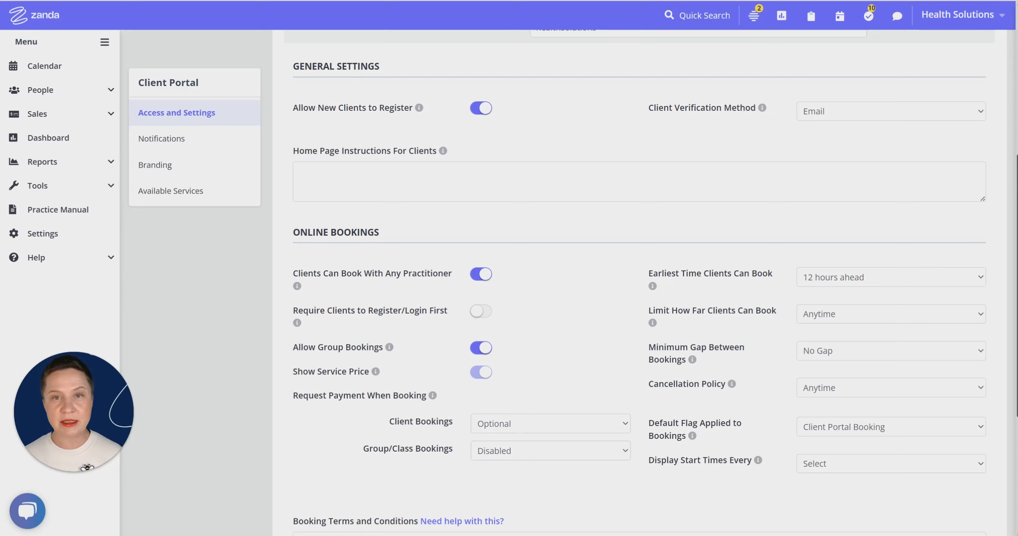
{"action": "scroll", "coordinate": [545, 325], "scroll_direction": "down", "scroll_amount": 3}
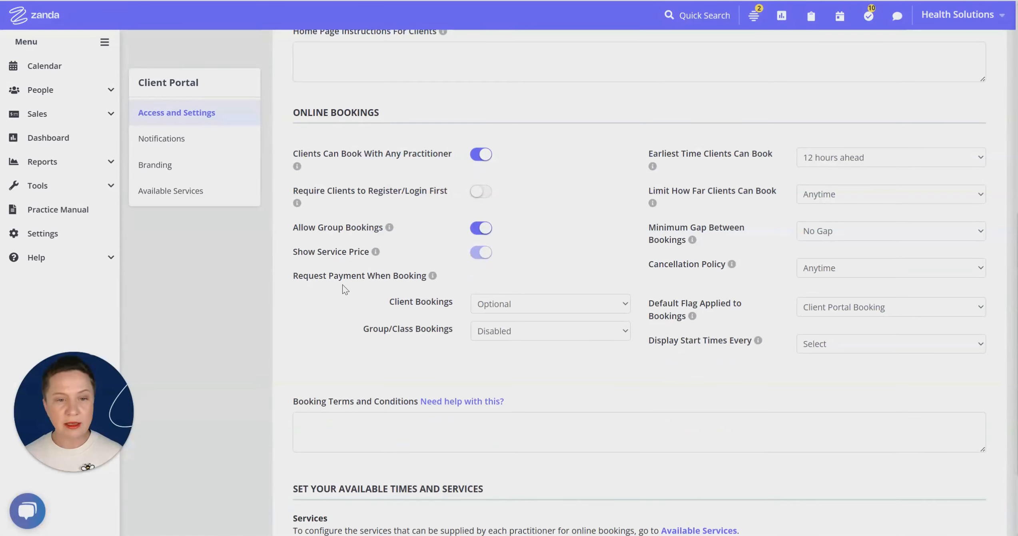
{"action": "left_click_drag", "start_coordinate": [291, 281], "coordinate": [386, 285]}
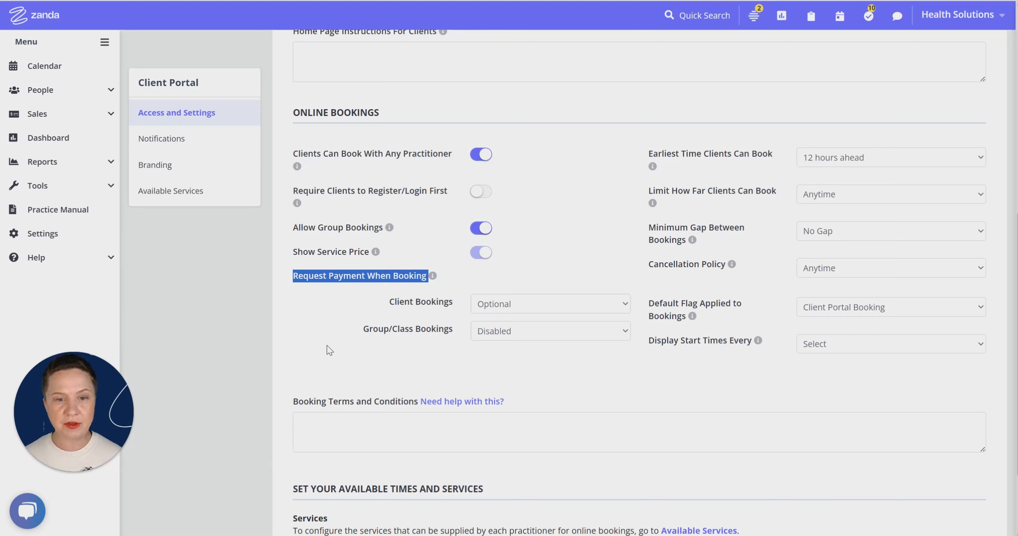
{"action": "left_click", "coordinate": [412, 331]}
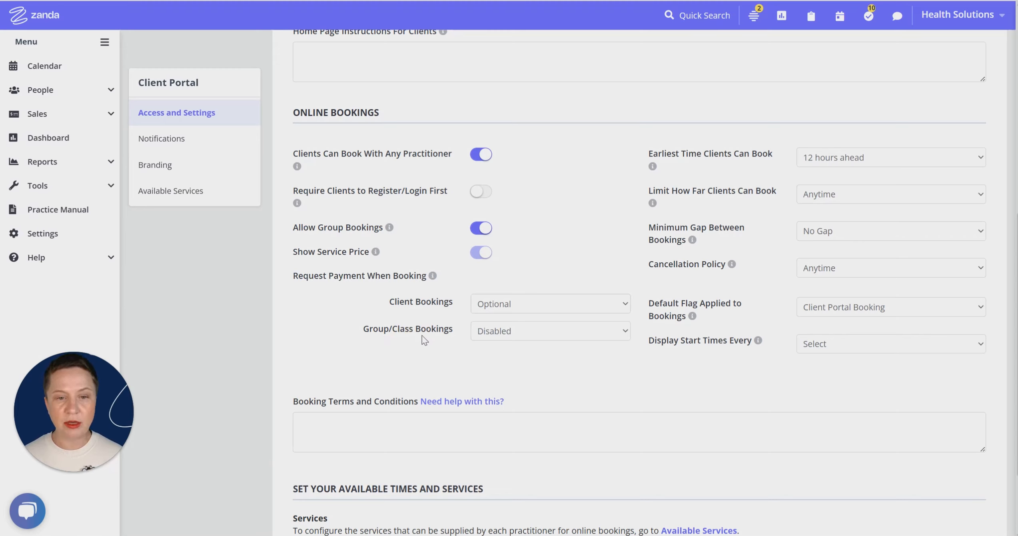
{"action": "left_click", "coordinate": [501, 334]}
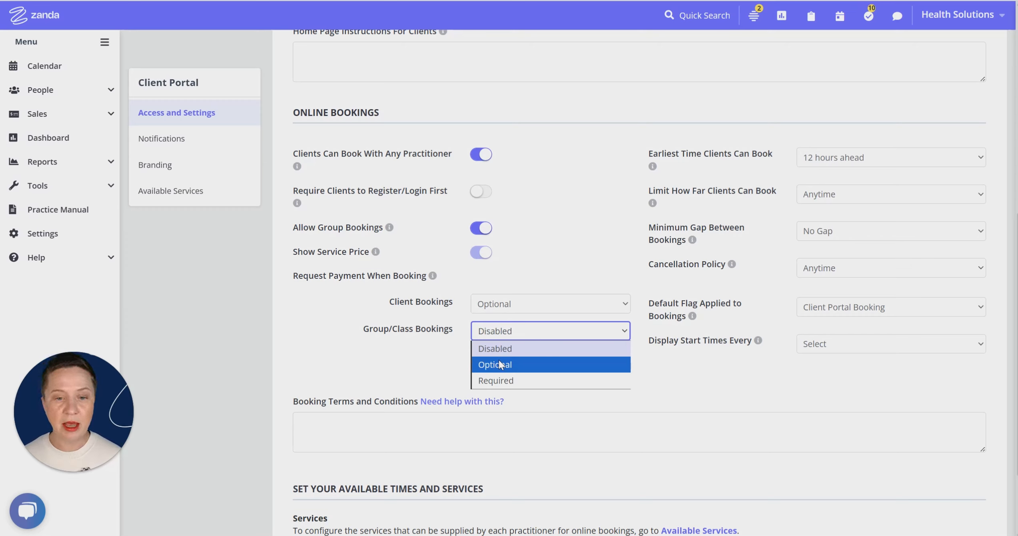
{"action": "left_click", "coordinate": [504, 380]}
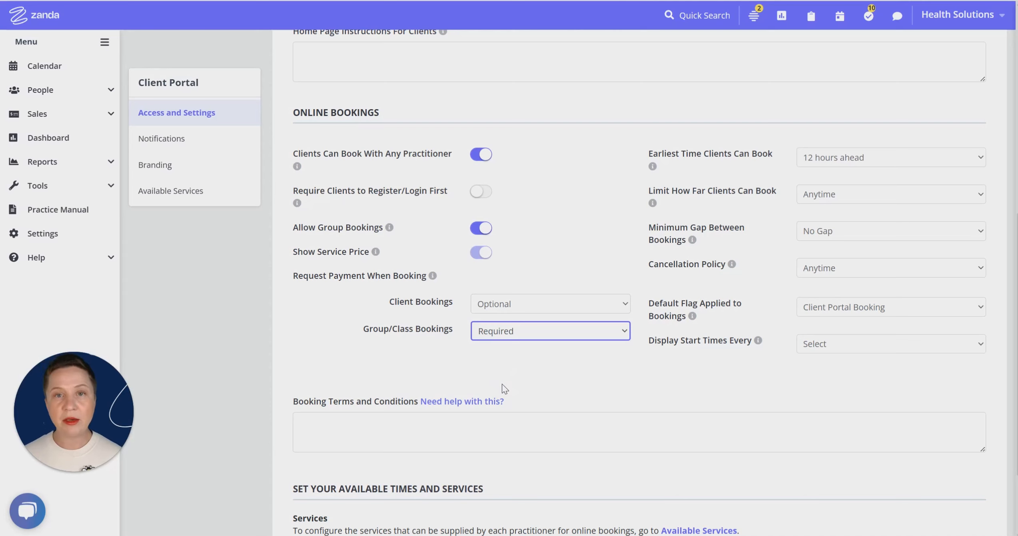
{"action": "scroll", "coordinate": [684, 384], "scroll_direction": "down", "scroll_amount": 3}
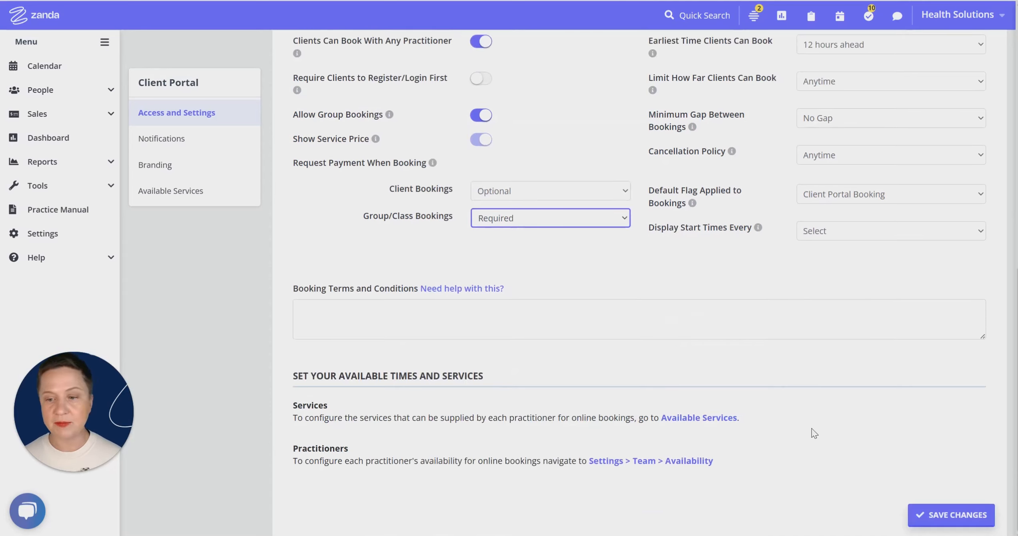
{"action": "left_click", "coordinate": [965, 517]}
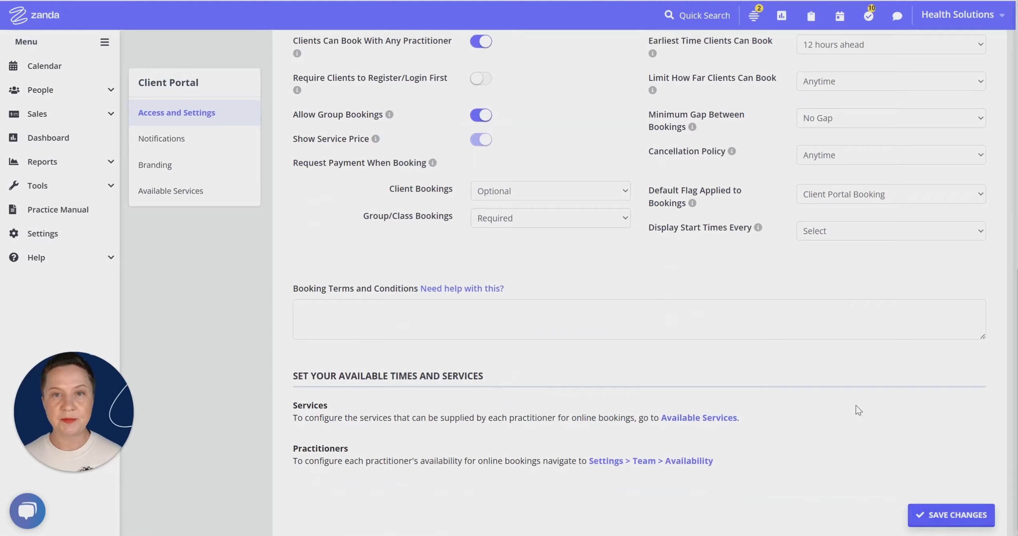